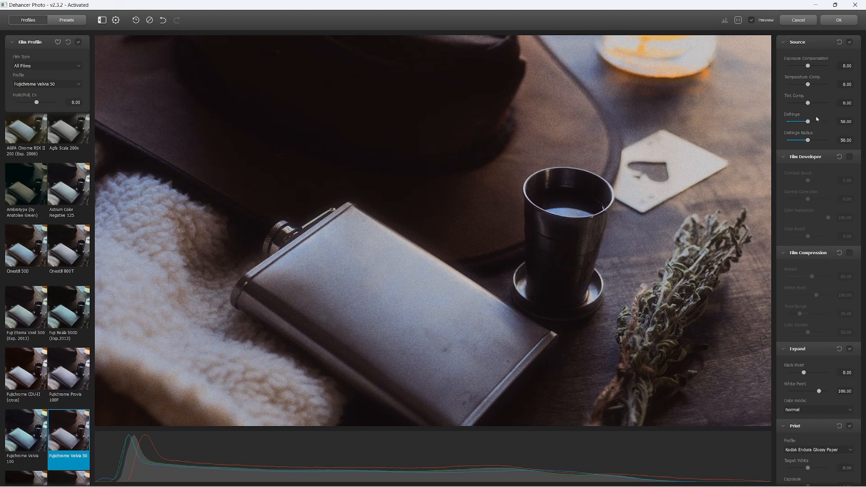
- Collapse the Source, Film Developer, Film Compression, Expand and Print sections of the adjustment panel
{"action": "left_click", "coordinate": [783, 44]}
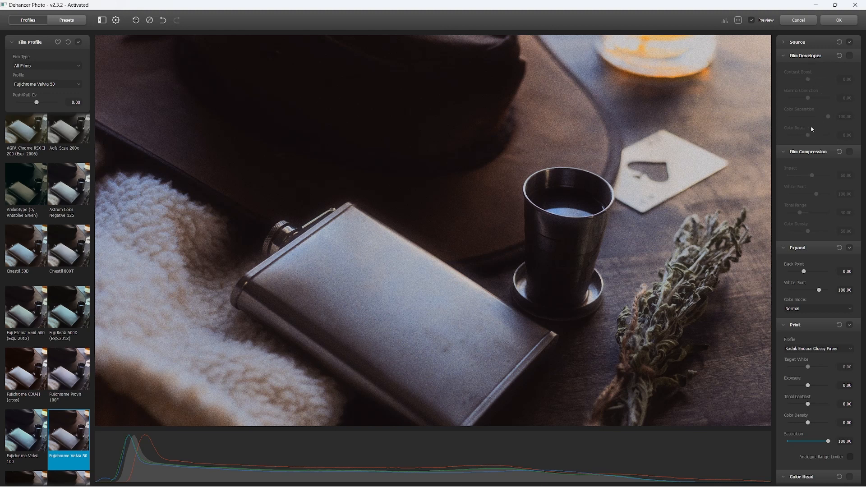
{"action": "left_click", "coordinate": [786, 56]}
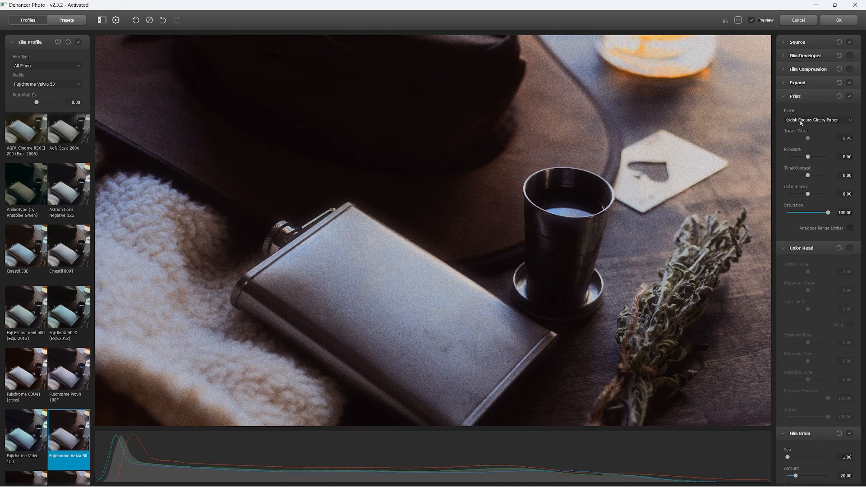
{"action": "left_click", "coordinate": [783, 96]}
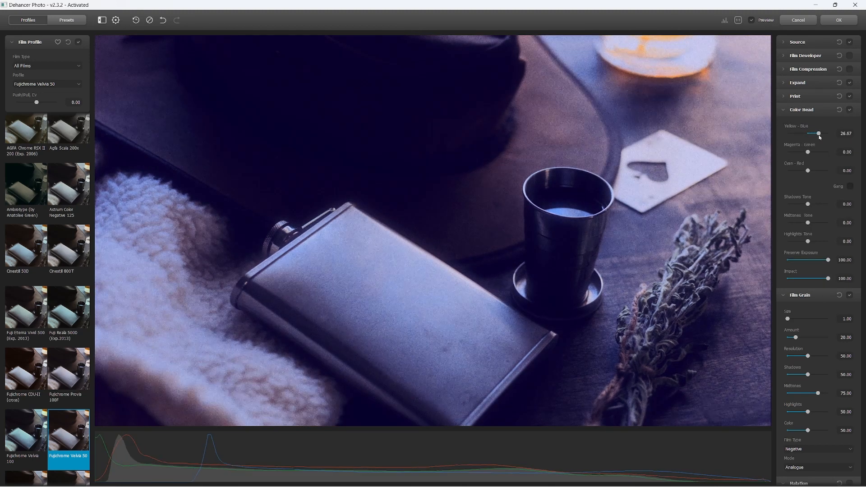
- Switch off Color Head and collapse the Color Head, Film Grain and Halation sections
{"action": "left_click", "coordinate": [850, 110]}
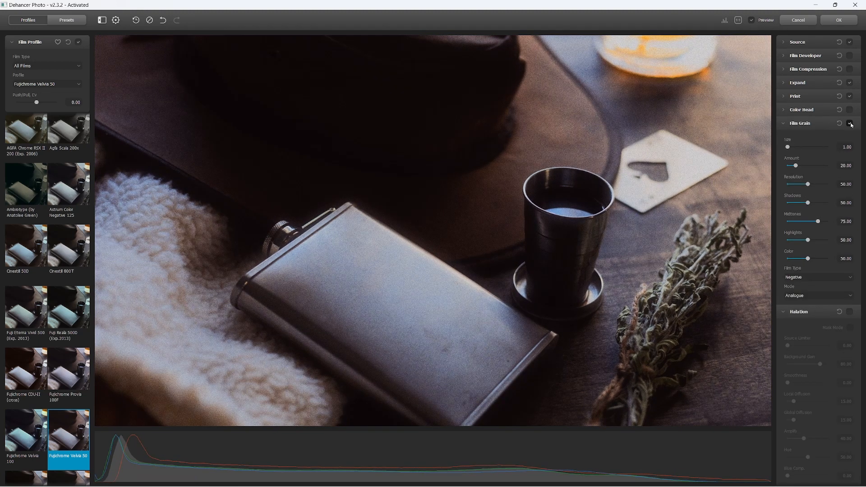
{"action": "left_click", "coordinate": [784, 124]}
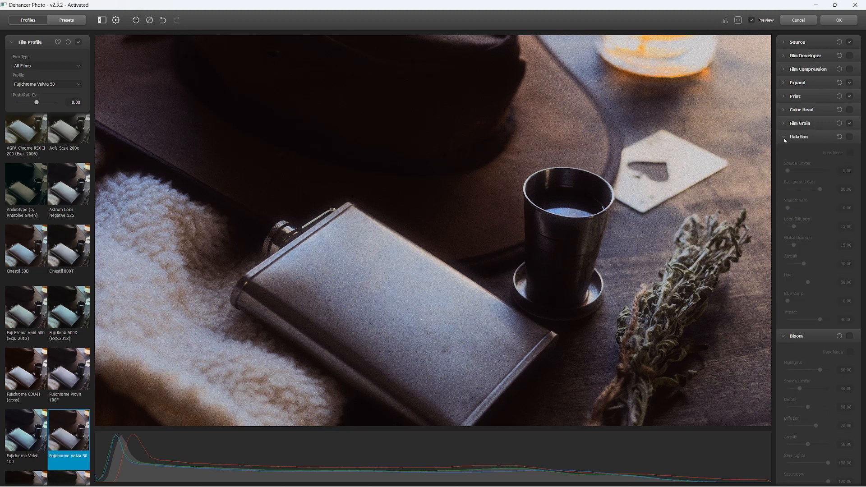
{"action": "left_click", "coordinate": [785, 140]}
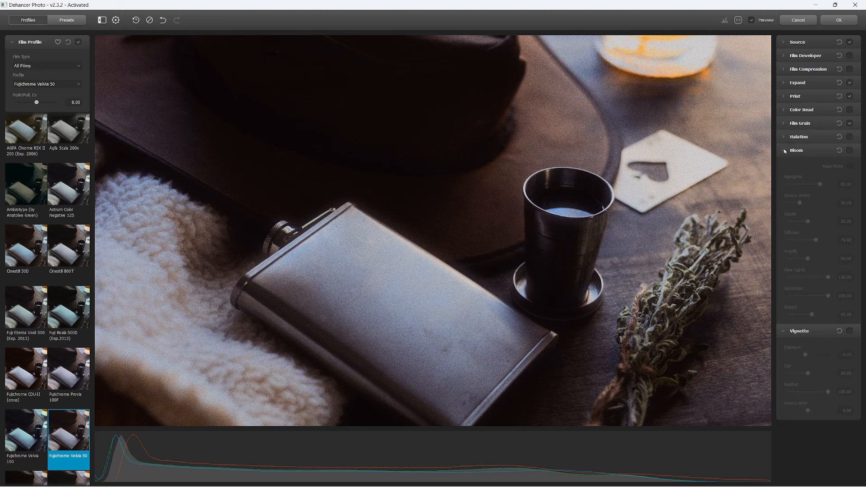
- Enable Bloom in Mask Mode and set Highlights to about 89 and Source Limiter to about 11
{"action": "left_click", "coordinate": [850, 153]}
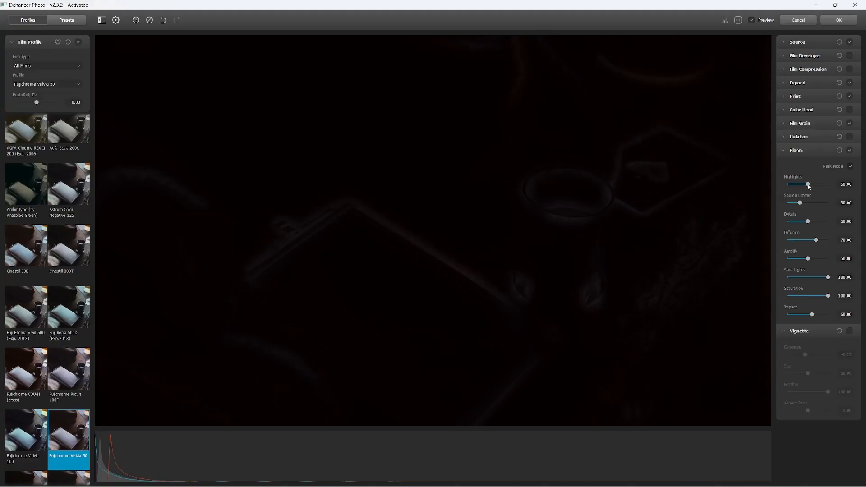
{"action": "left_click_drag", "start_coordinate": [809, 187], "coordinate": [825, 189]}
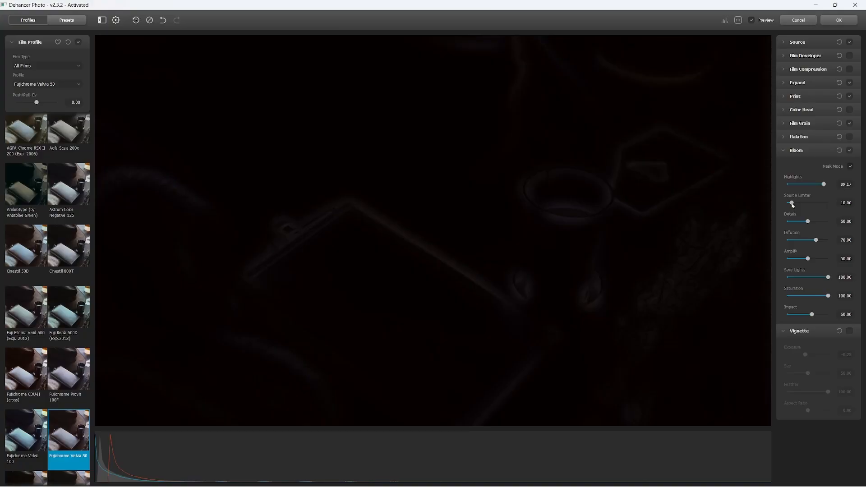
{"action": "left_click_drag", "start_coordinate": [793, 204], "coordinate": [792, 204]}
- Turn off Bloom's Mask Mode, set Diffusion 75, Amplify about 64, Bare Lights about 69, Impact about 74, and compare before/after
{"action": "left_click", "coordinate": [850, 167]}
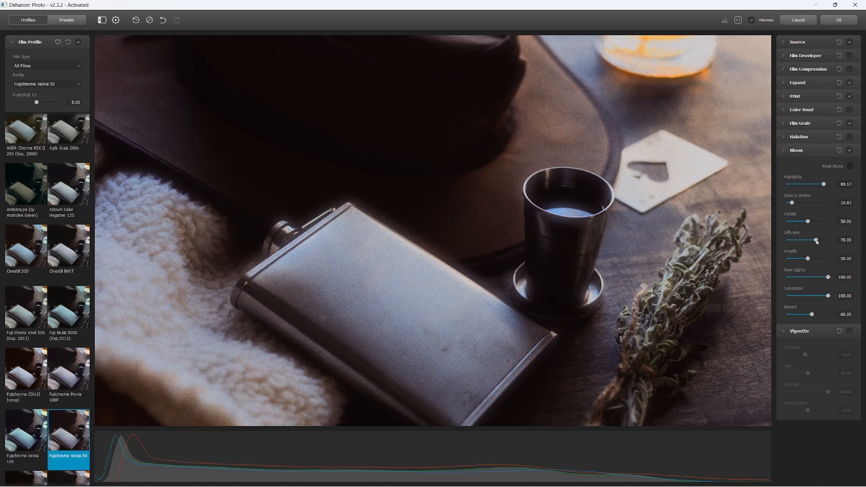
{"action": "left_click_drag", "start_coordinate": [817, 241], "coordinate": [817, 278]}
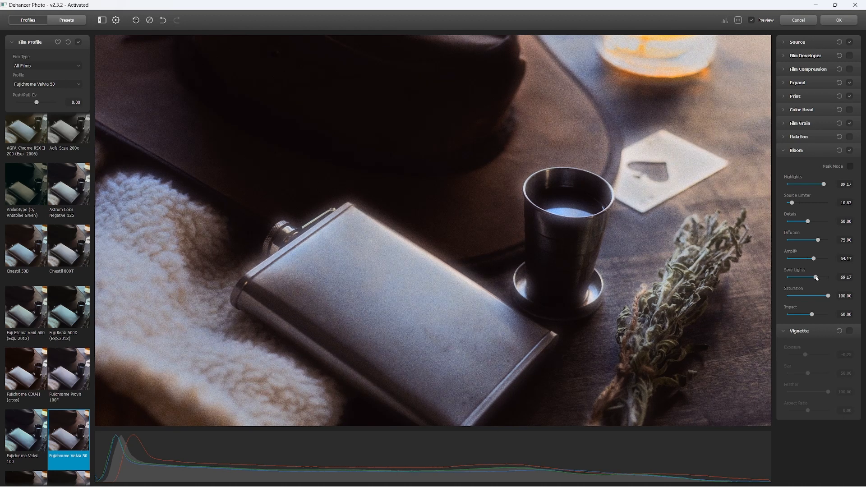
{"action": "left_click", "coordinate": [818, 315]}
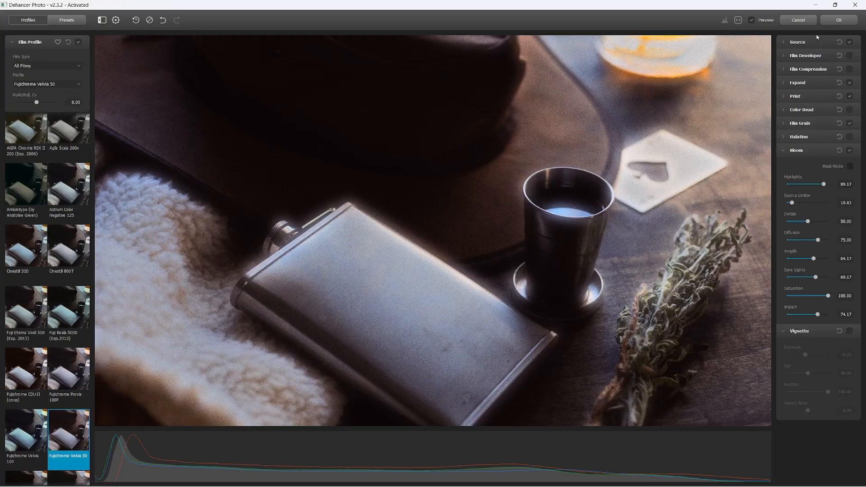
{"action": "left_click", "coordinate": [752, 20]}
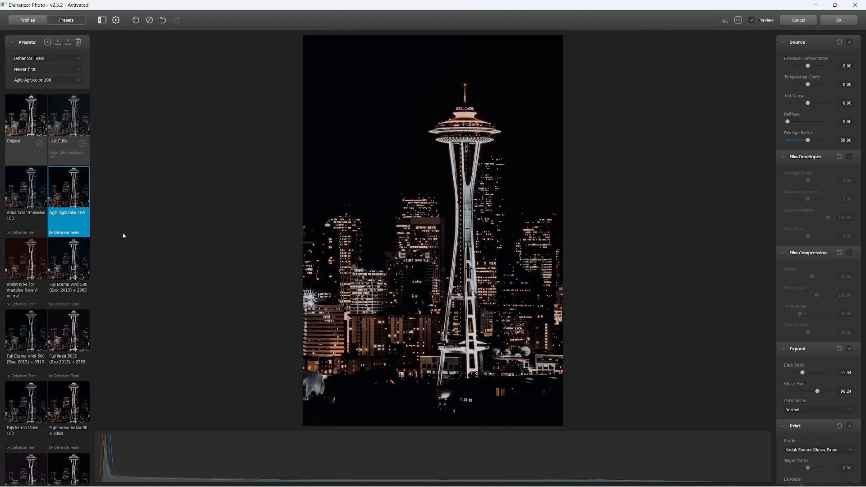
- On the Space Needle photo, set Halation's Source Limiter to 15 and Local Diffusion to 32.50 in Mask Mode, then compare before/after
{"action": "left_click", "coordinate": [784, 157]}
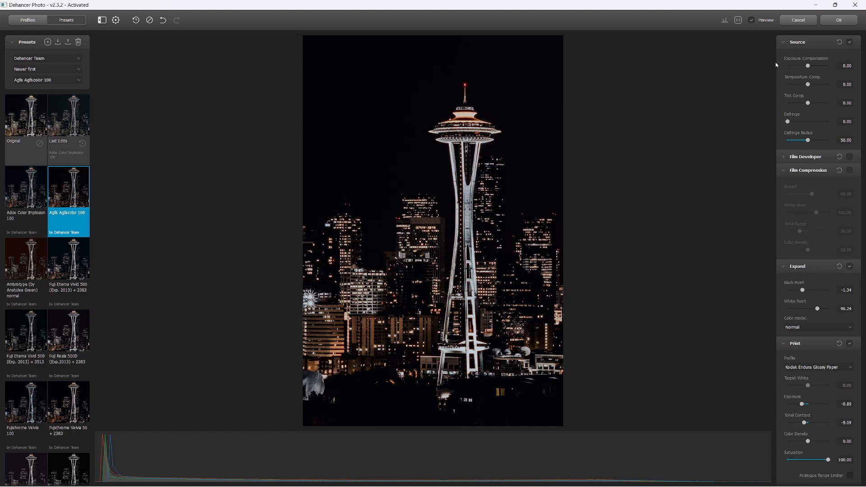
{"action": "left_click", "coordinate": [784, 43]}
{"action": "left_click", "coordinate": [784, 70]}
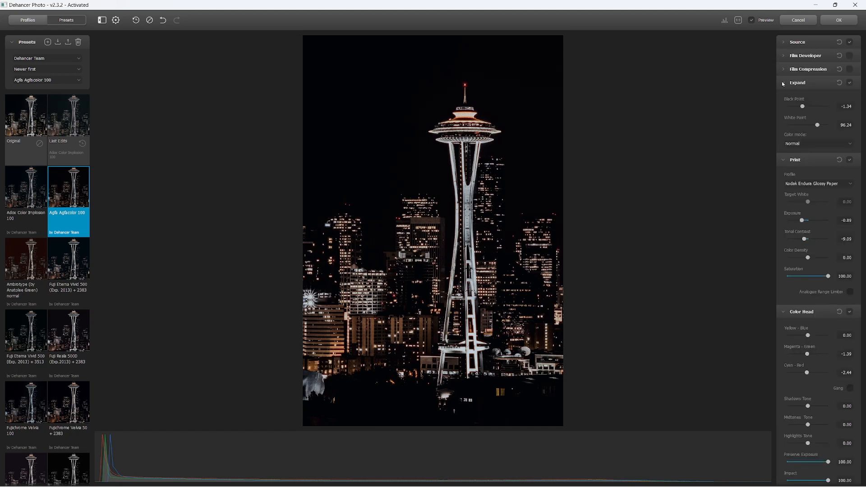
{"action": "left_click", "coordinate": [786, 83]}
{"action": "left_click", "coordinate": [784, 97]}
{"action": "left_click", "coordinate": [785, 111]}
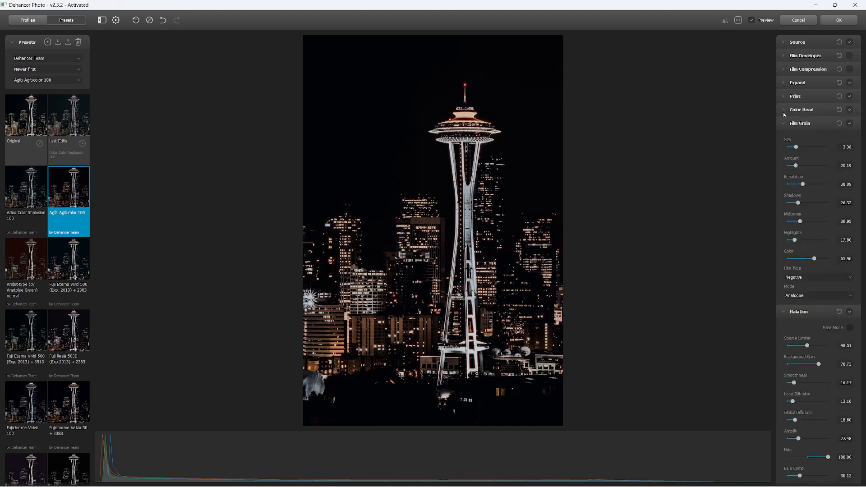
{"action": "left_click", "coordinate": [783, 123]}
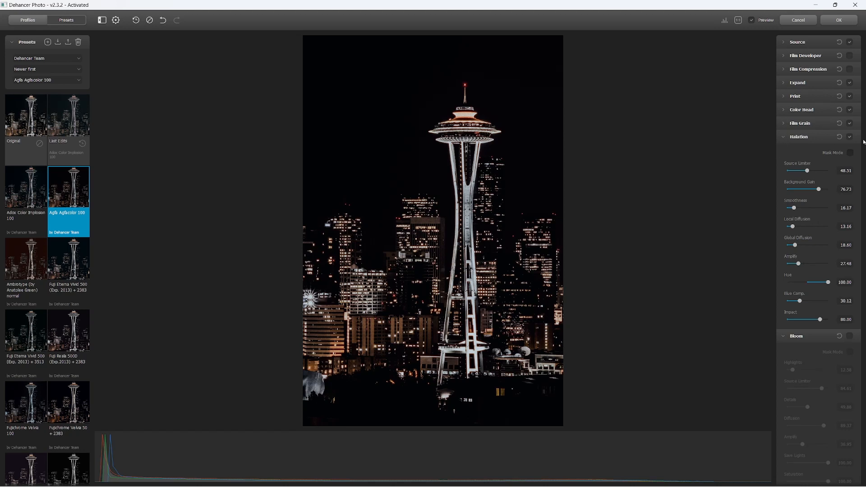
{"action": "left_click", "coordinate": [851, 152]}
{"action": "left_click_drag", "start_coordinate": [807, 171], "coordinate": [795, 176]}
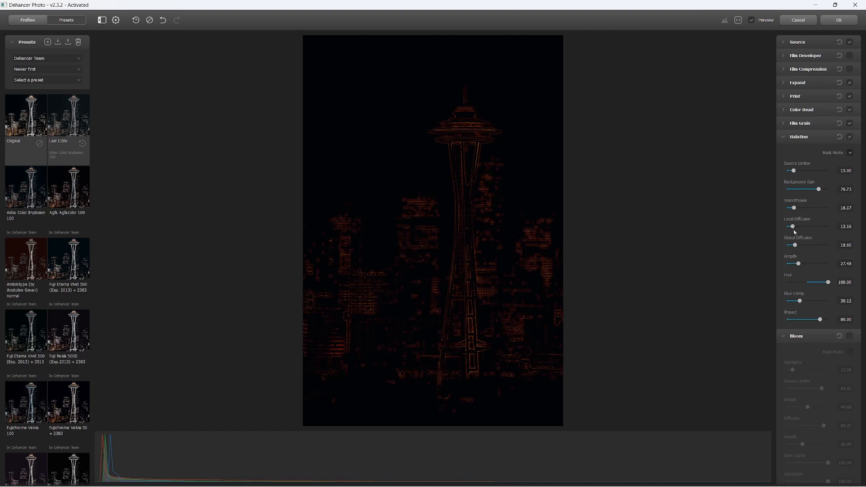
{"action": "left_click_drag", "start_coordinate": [794, 228], "coordinate": [801, 230]}
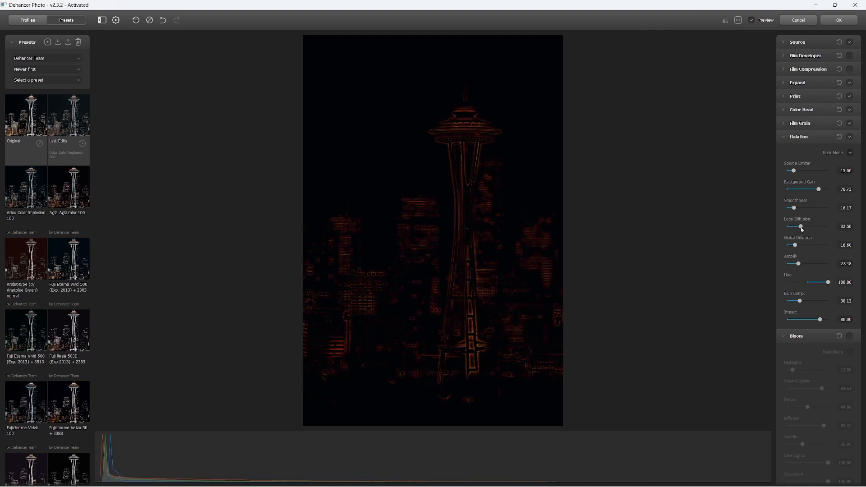
{"action": "left_click", "coordinate": [850, 154]}
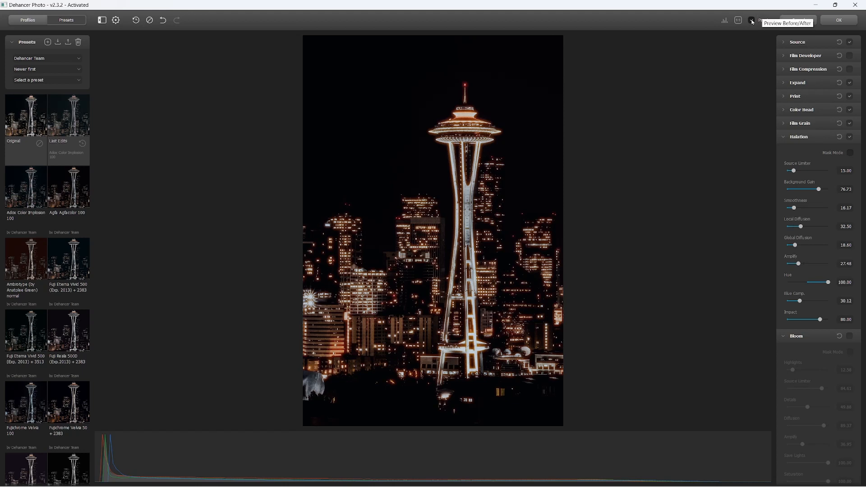
{"action": "left_click", "coordinate": [751, 20]}
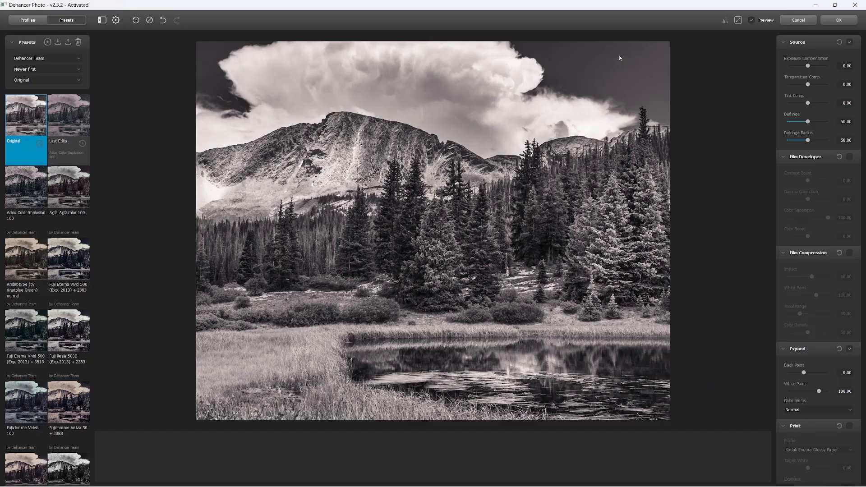
- On the mountain photo, collapse the sections above Film Grain and enable Film Grain
{"action": "left_click", "coordinate": [782, 44]}
{"action": "left_click", "coordinate": [784, 54]}
{"action": "left_click", "coordinate": [784, 67]}
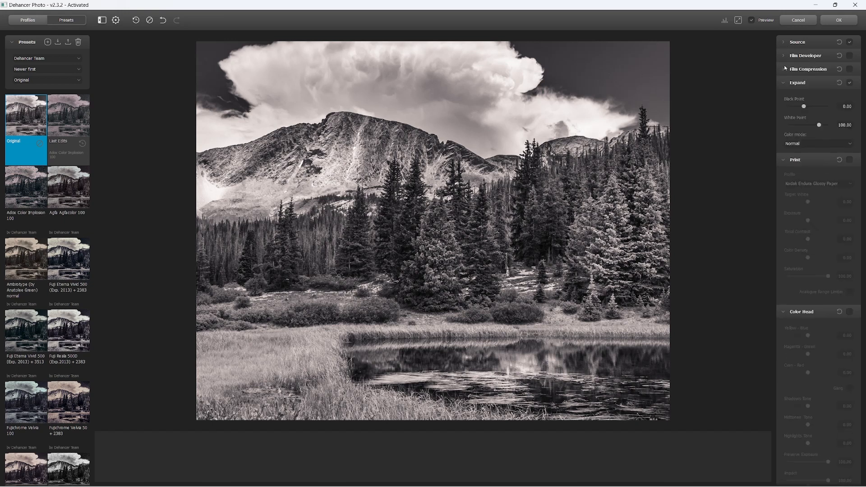
{"action": "left_click", "coordinate": [783, 82]}
{"action": "left_click", "coordinate": [783, 98]}
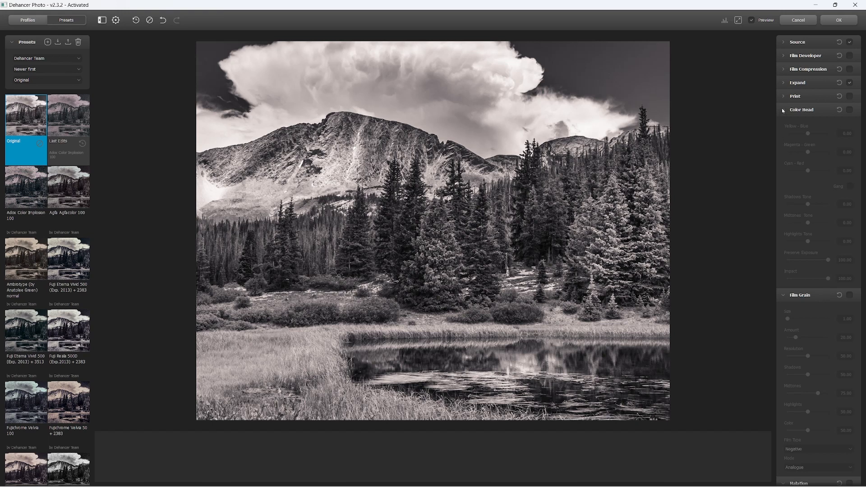
{"action": "left_click", "coordinate": [783, 110]}
{"action": "left_click", "coordinate": [849, 123]}
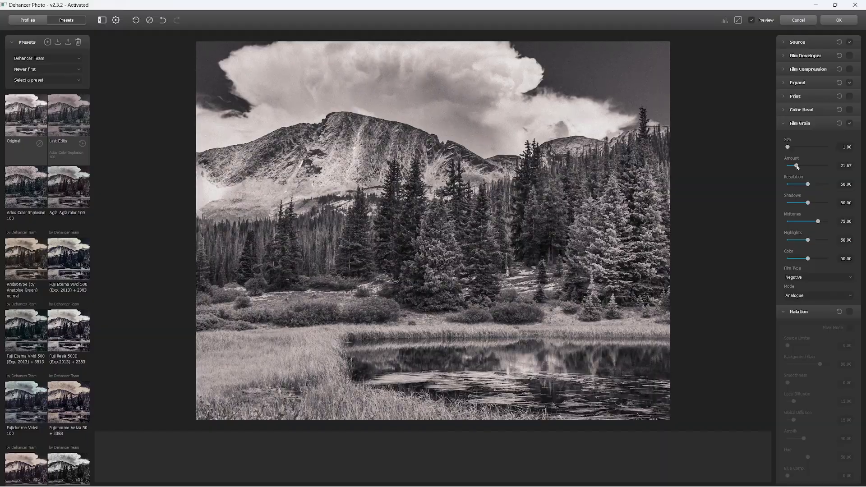
- Set grain Amount to about 24, Resolution about 83, Highlights about 22 and Midtones about 36, then compare before/after
{"action": "left_click_drag", "start_coordinate": [797, 167], "coordinate": [798, 167]}
{"action": "left_click_drag", "start_coordinate": [788, 148], "coordinate": [829, 148]}
{"action": "left_click_drag", "start_coordinate": [830, 151], "coordinate": [774, 158]}
{"action": "left_click_drag", "start_coordinate": [809, 185], "coordinate": [822, 189]}
{"action": "left_click_drag", "start_coordinate": [808, 241], "coordinate": [797, 243]}
{"action": "left_click_drag", "start_coordinate": [818, 223], "coordinate": [803, 223]}
{"action": "left_click", "coordinate": [751, 20]}
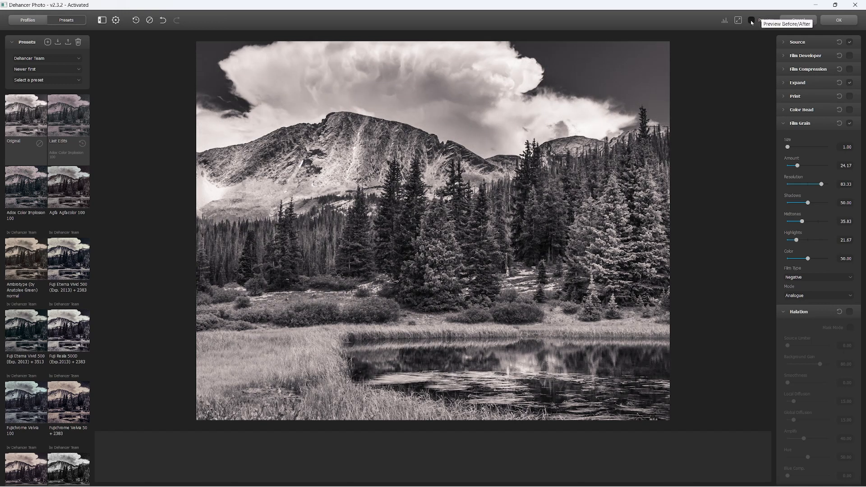